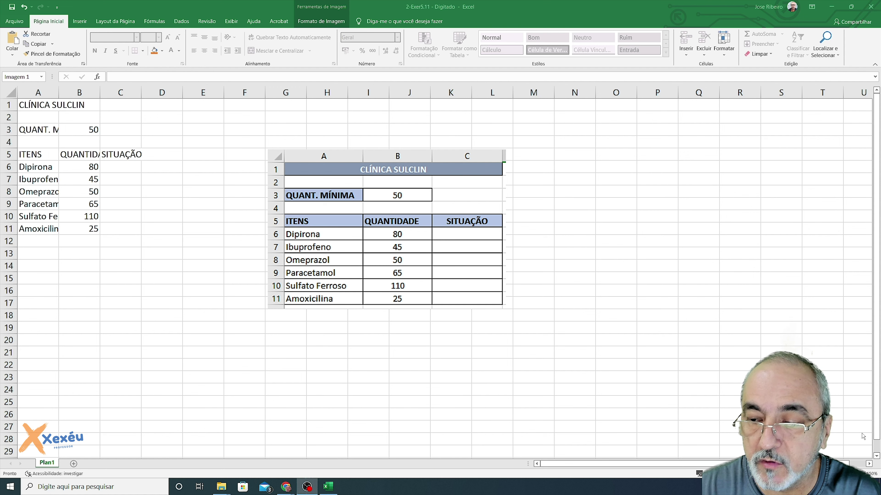
Merge and center the CLÍNICA SULCLIN title across A1:C1
key("alt+Tab")
scroll(437, 272, "up", 2, "ctrl")
scroll(624, 288, "up", 2, "ctrl")
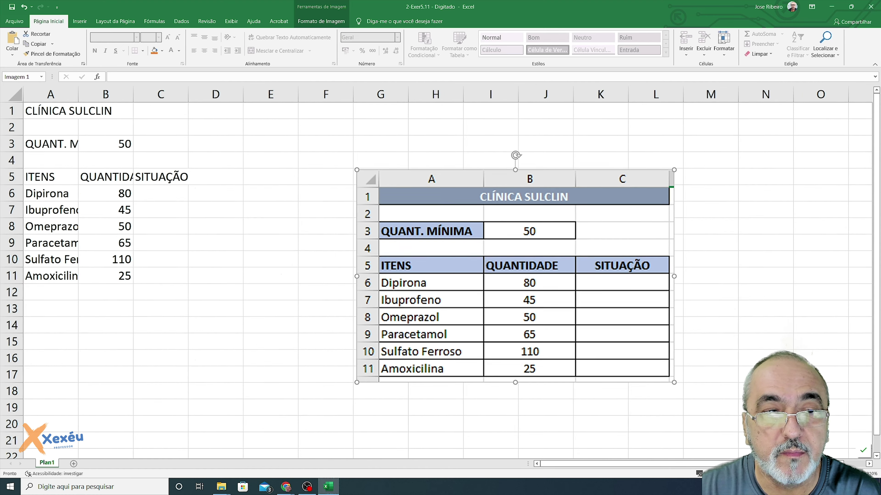
left_click_drag(621, 288, 594, 268)
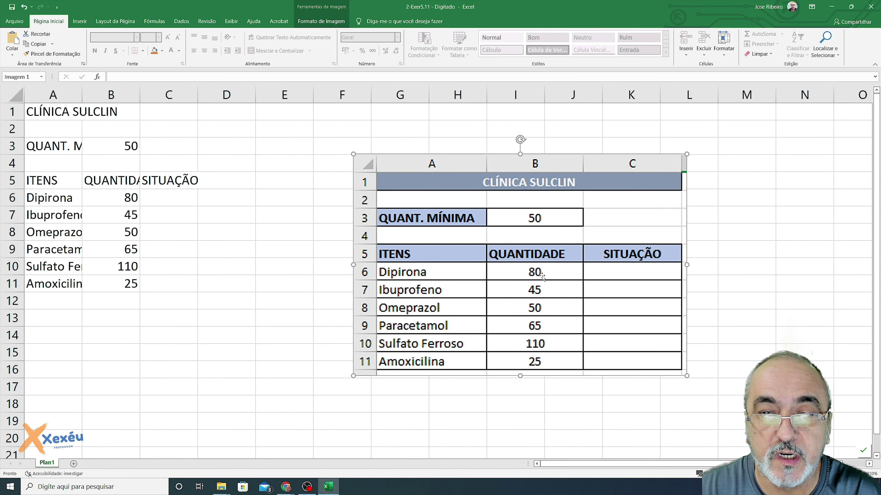
left_click(63, 111)
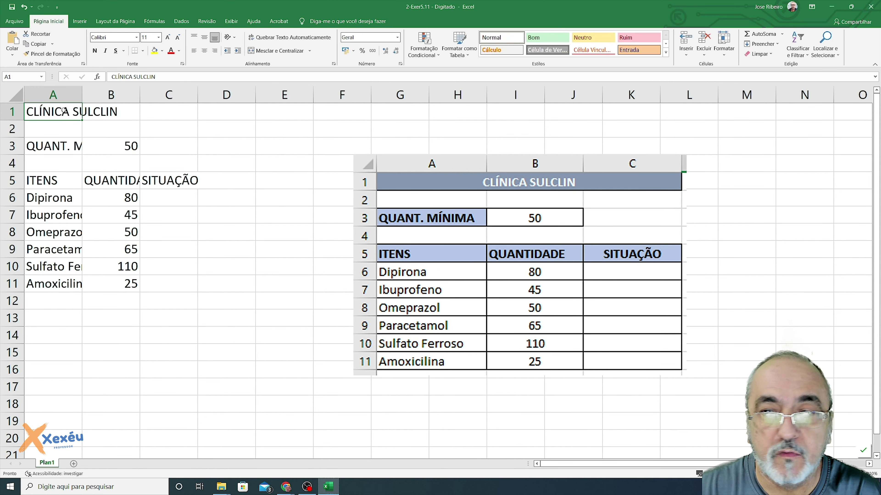
left_click_drag(68, 110, 174, 116)
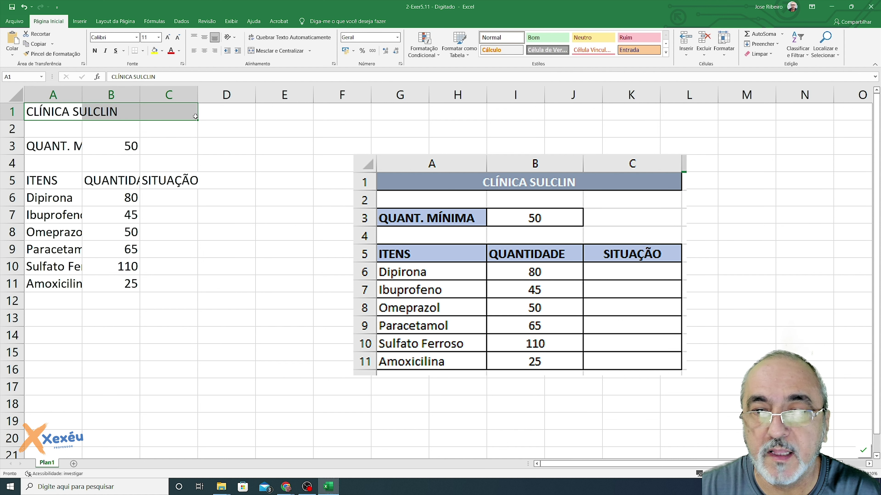
left_click(283, 51)
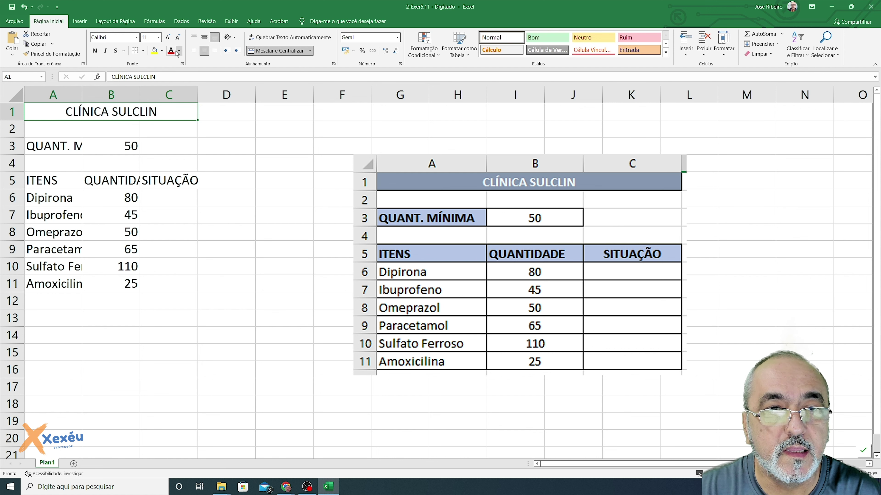
Give the title a blue-gray fill with bold white text
left_click(161, 51)
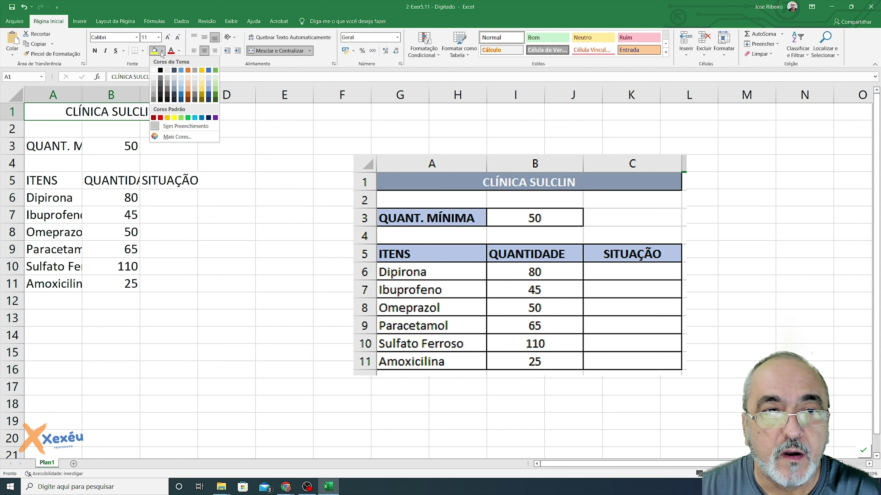
left_click(175, 91)
left_click(180, 51)
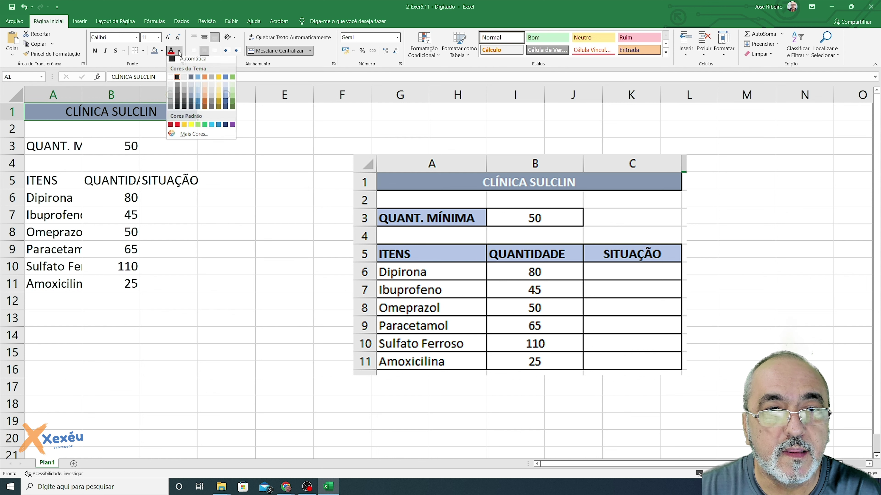
left_click(170, 77)
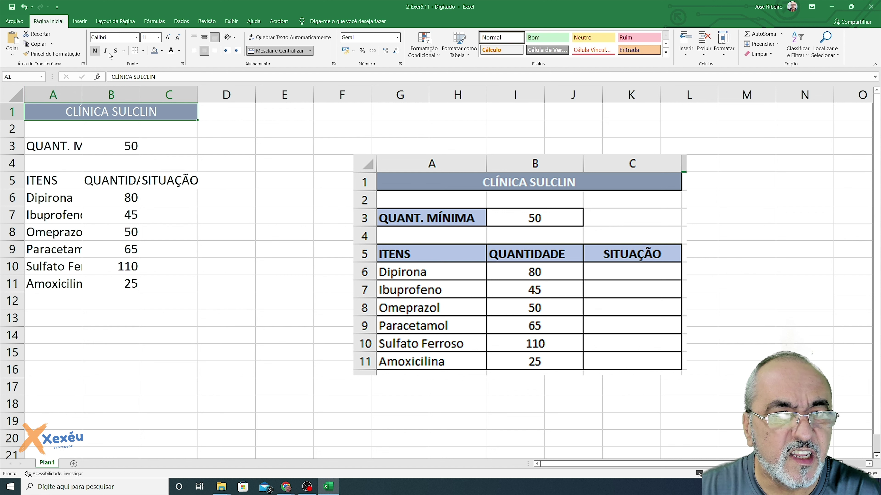
left_click(95, 51)
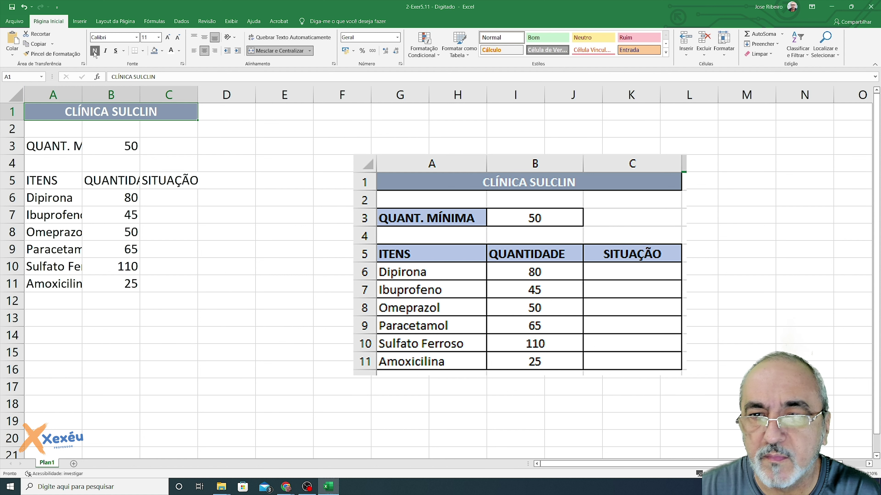
Auto-fit and widen columns A, B and C so item names, QUANTIDADE and SITUAÇÃO show fully
left_click_drag(82, 94, 102, 94)
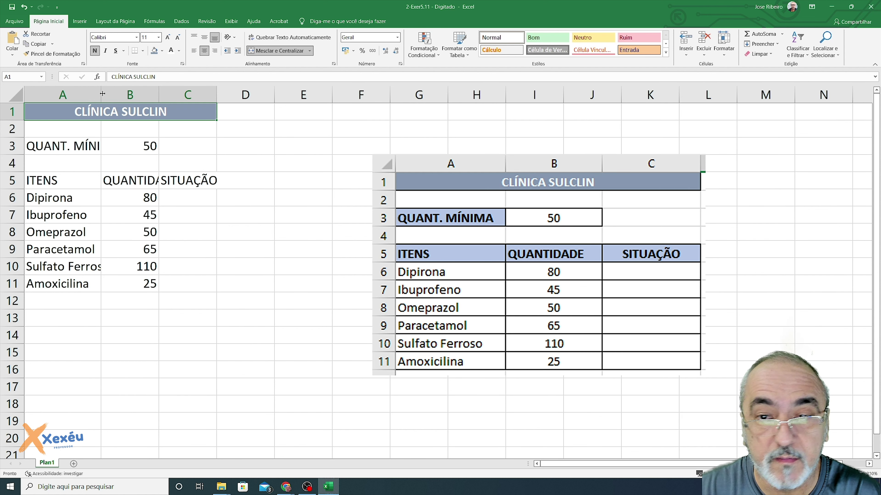
double_click(102, 93)
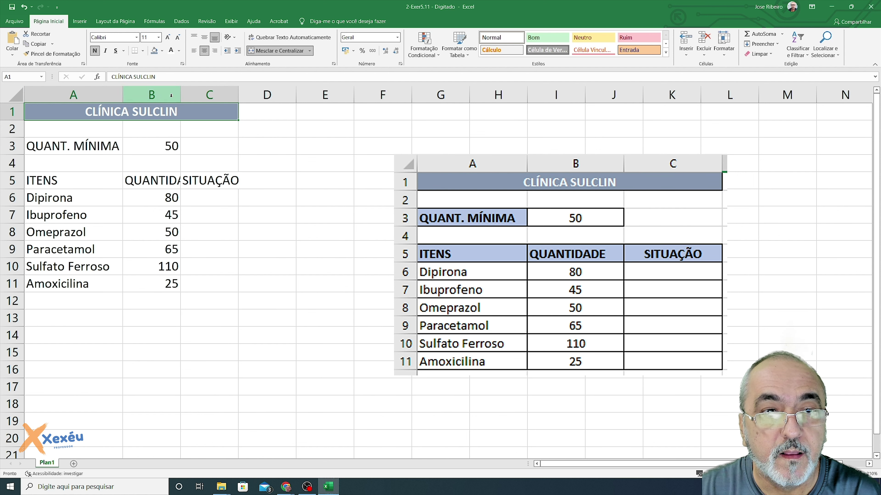
double_click(181, 96)
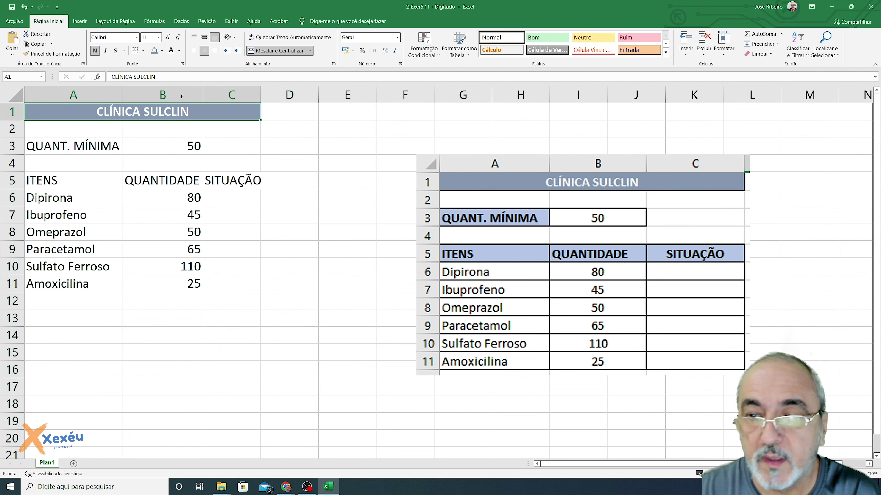
left_click_drag(260, 93, 283, 93)
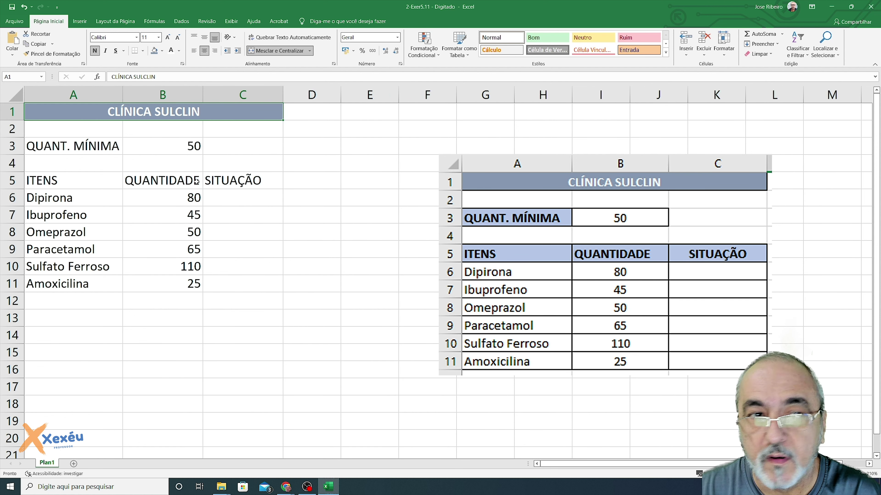
left_click(142, 52)
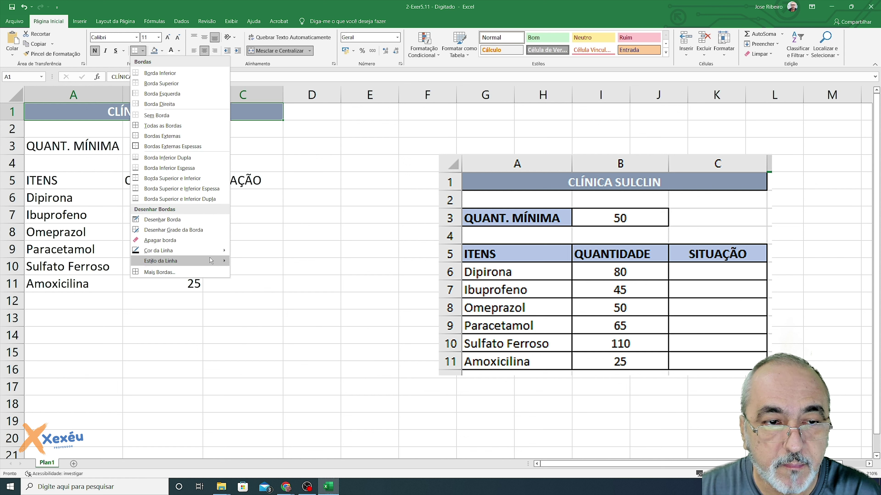
Give the merged title a thick outside border
mouse_move(160, 260)
left_click(260, 410)
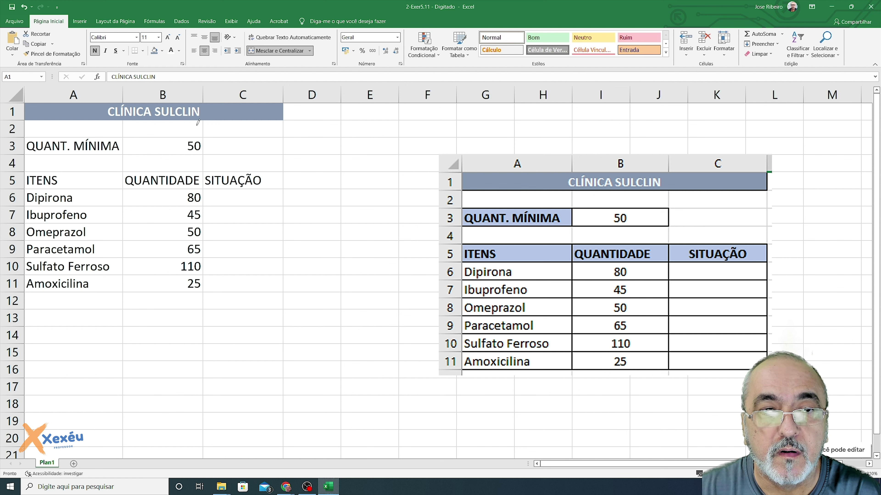
left_click(143, 51)
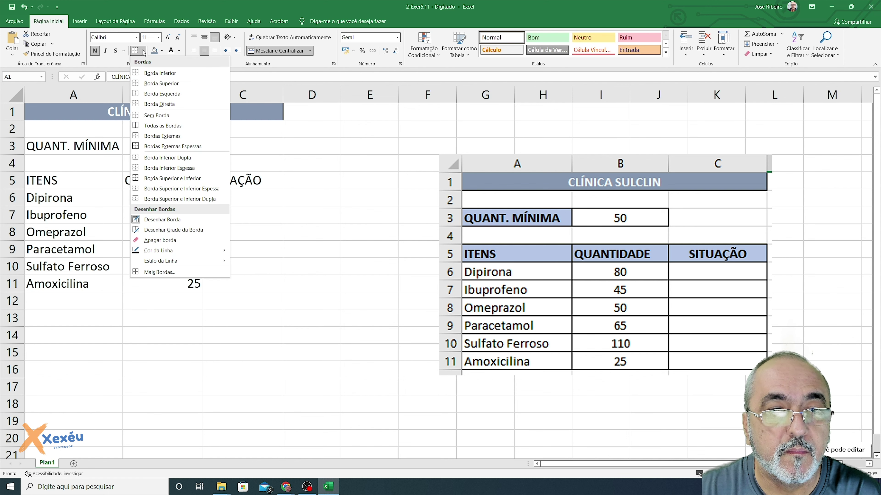
left_click(163, 146)
left_click(313, 176)
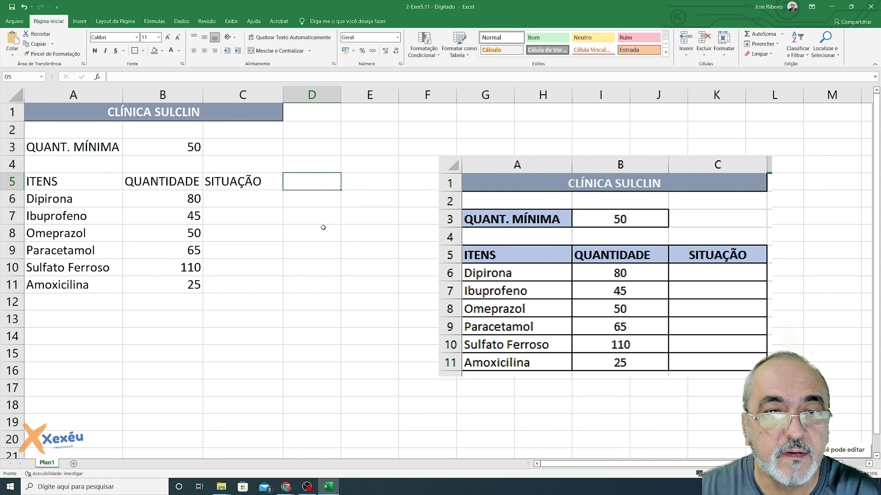
Put all borders on the QUANT. MÍNIMA row A3:B3
left_click(85, 144)
left_click_drag(85, 144, 163, 147)
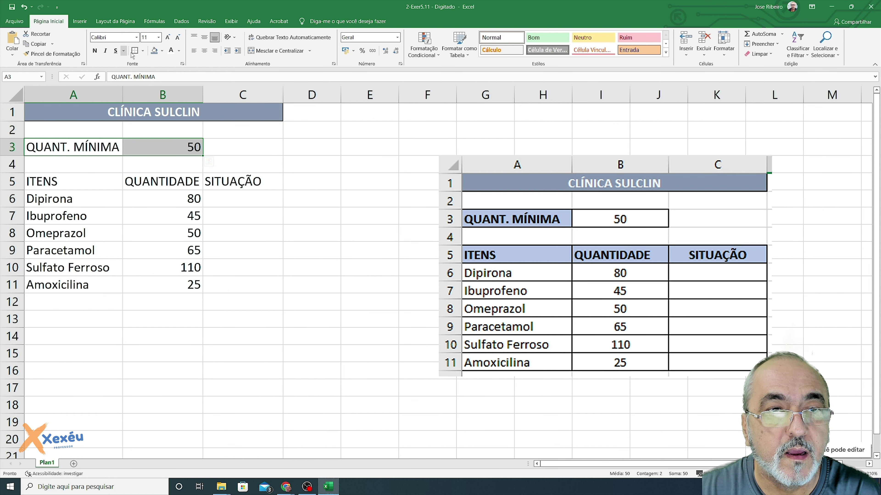
left_click(142, 50)
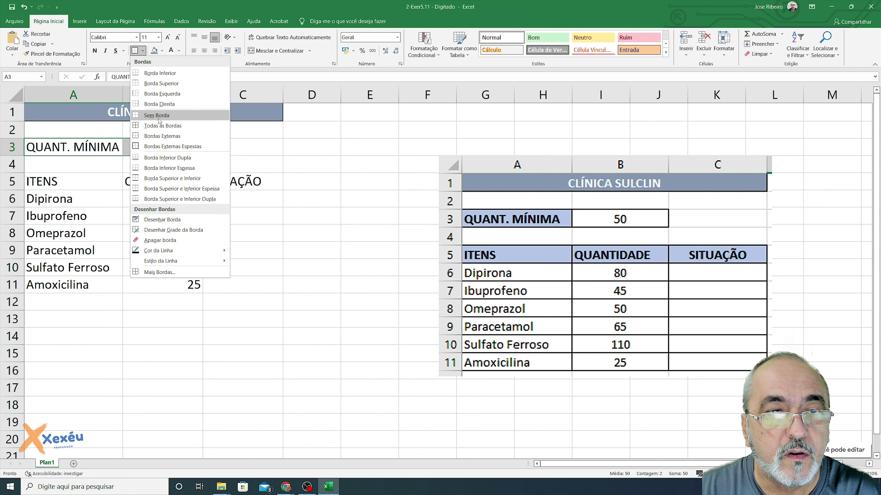
left_click(162, 126)
left_click(322, 162)
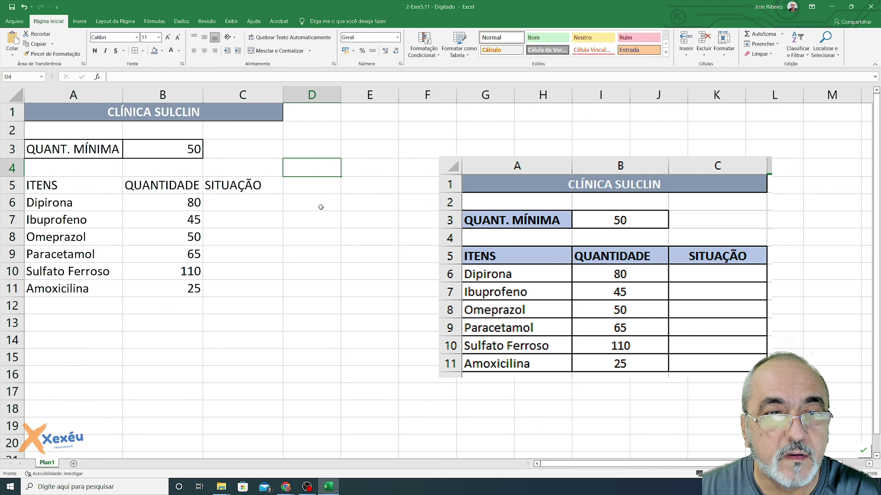
Center the minimum value 50 in B3 and put all borders on table A5:C11
left_click(171, 151)
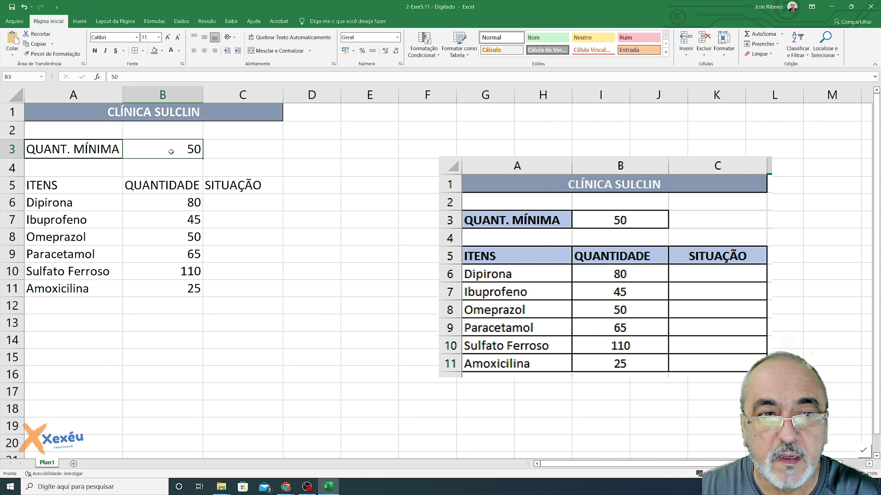
left_click(204, 51)
left_click(329, 208)
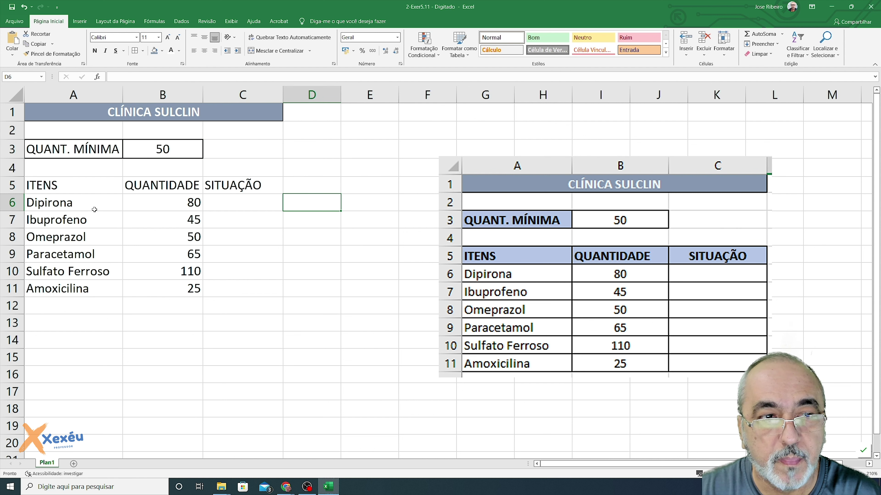
left_click_drag(82, 189, 229, 287)
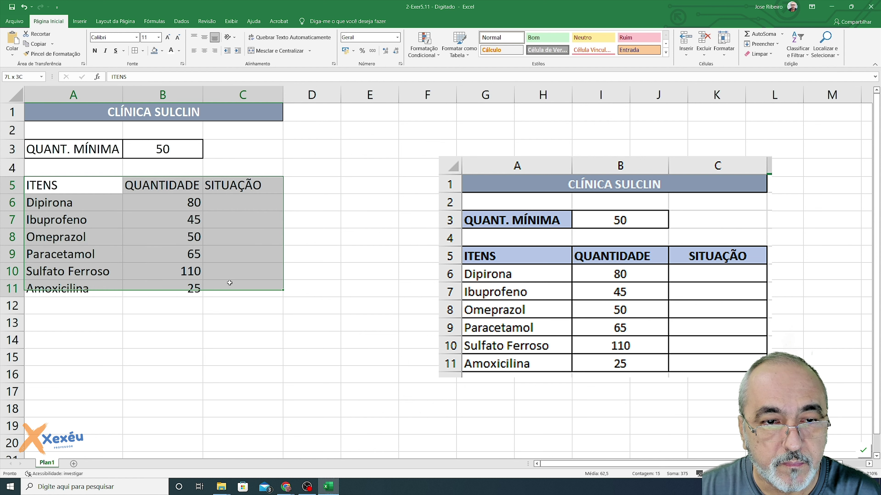
left_click(135, 51)
Widen column B and center the quantities in B6:B11 and the SITUAÇÃO header
left_click(319, 214)
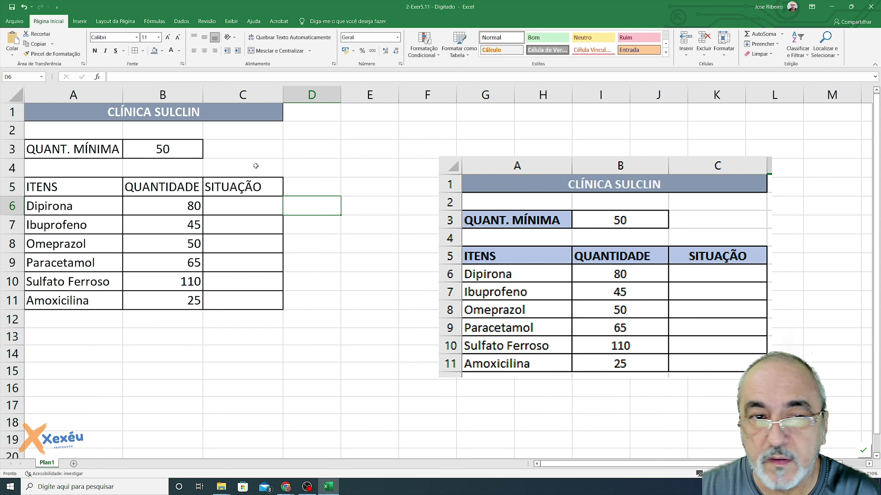
left_click_drag(202, 93, 214, 91)
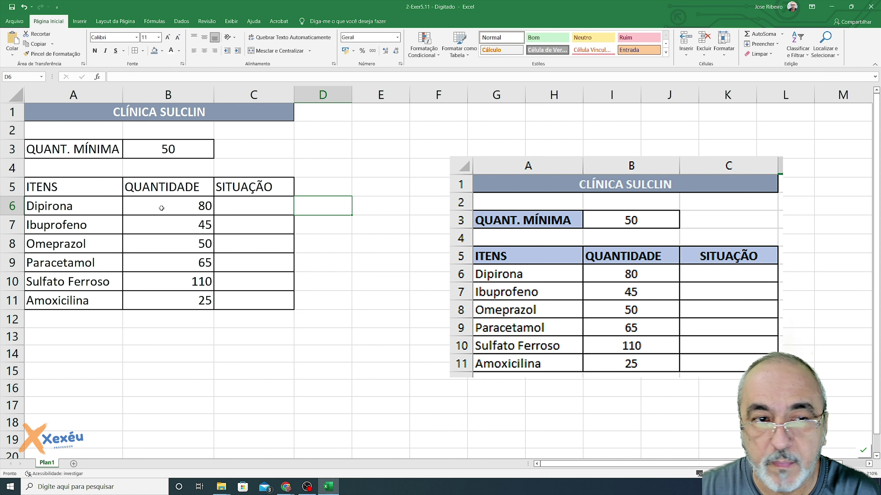
left_click_drag(162, 208, 174, 306)
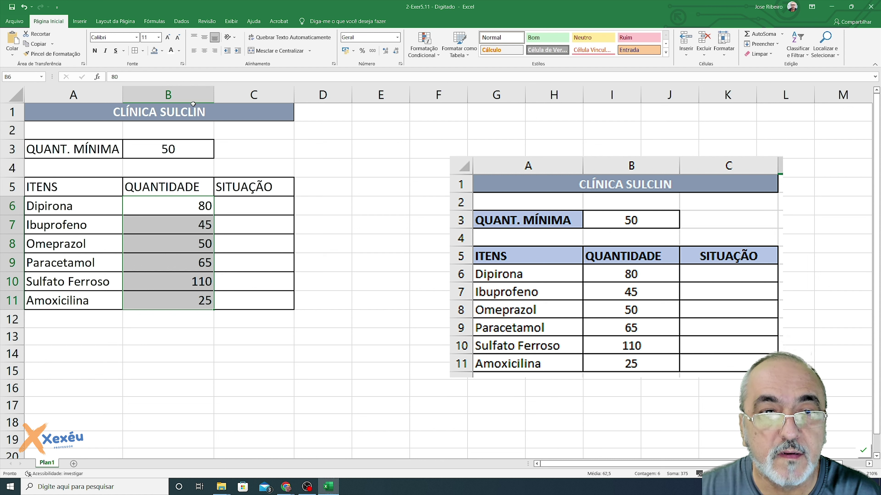
left_click(205, 51)
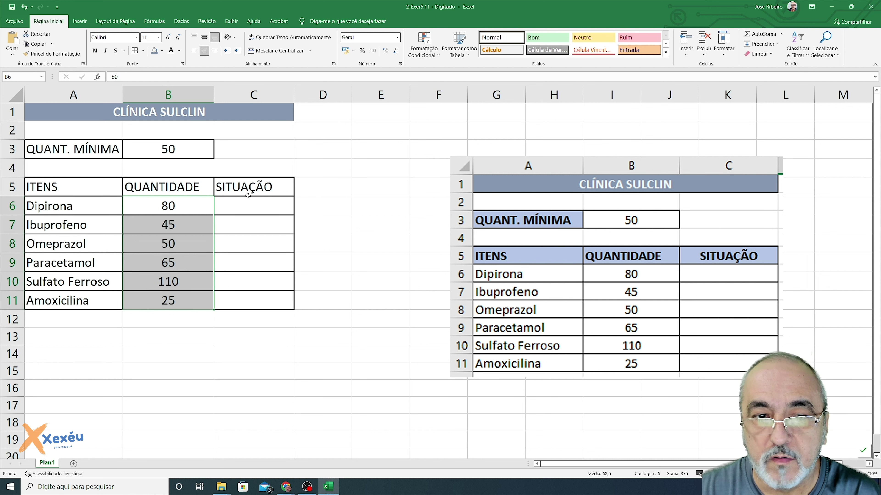
left_click(246, 188)
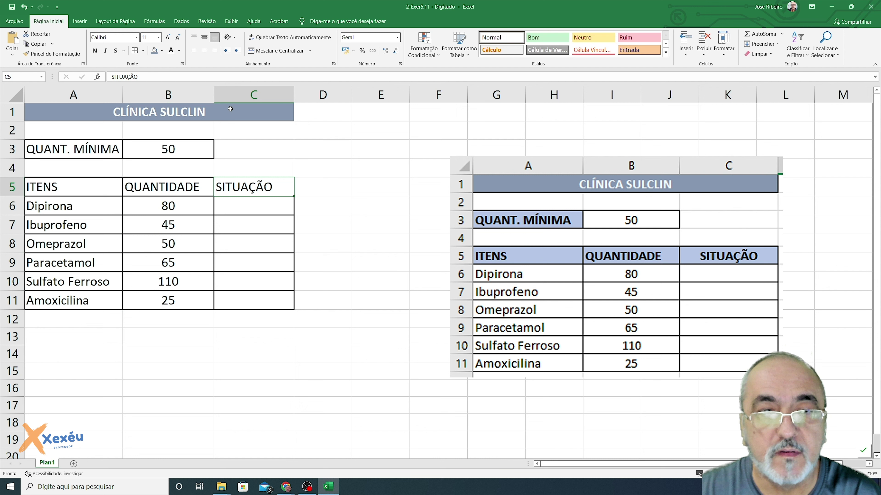
left_click(204, 50)
left_click(386, 232)
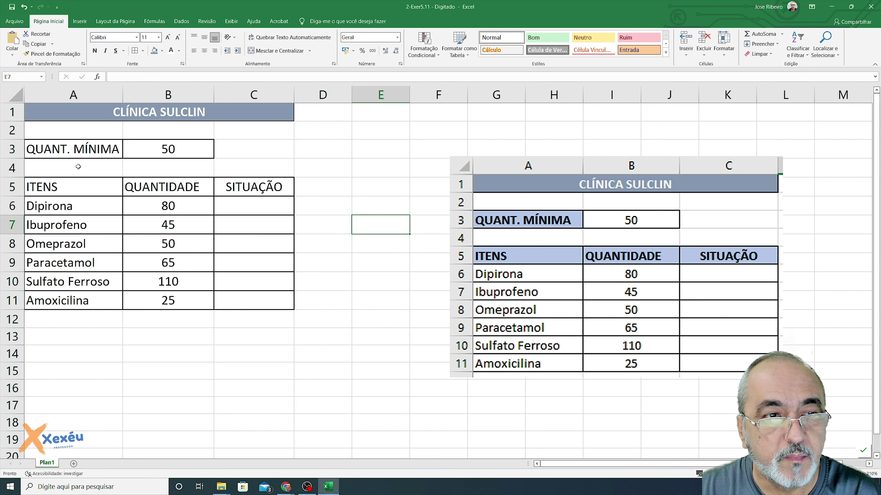
Bold the QUANT. MÍNIMA label and the ITENS, QUANTIDADE, SITUAÇÃO headers
left_click(75, 149)
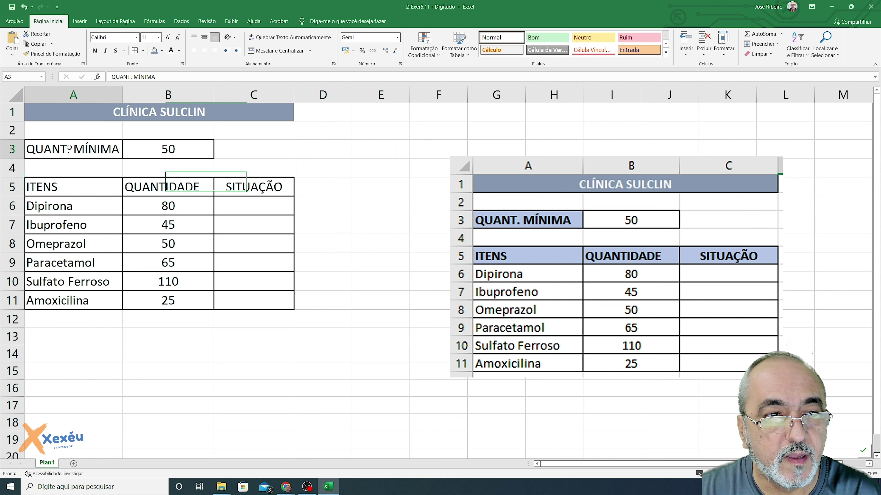
left_click(94, 51)
left_click_drag(73, 191, 239, 187)
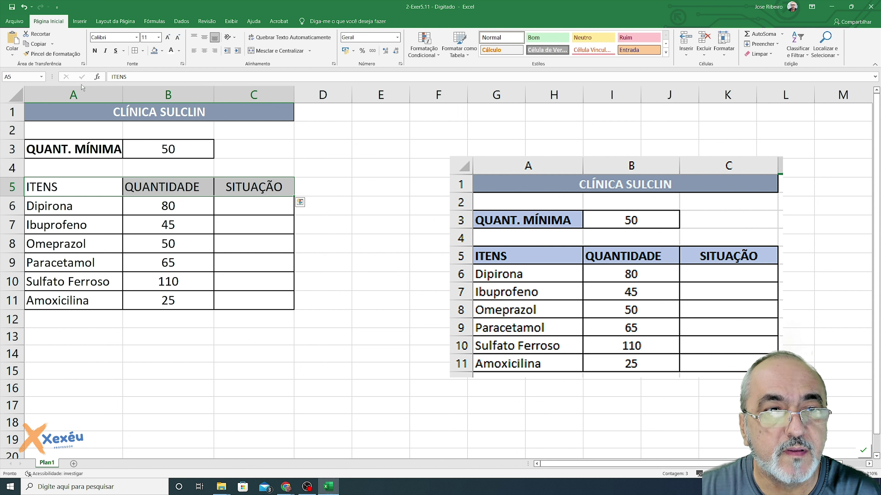
left_click(94, 50)
left_click(411, 291)
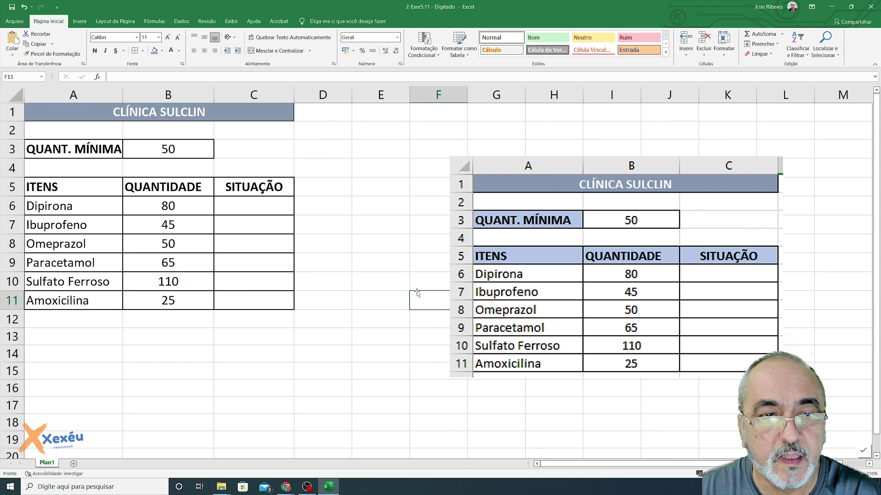